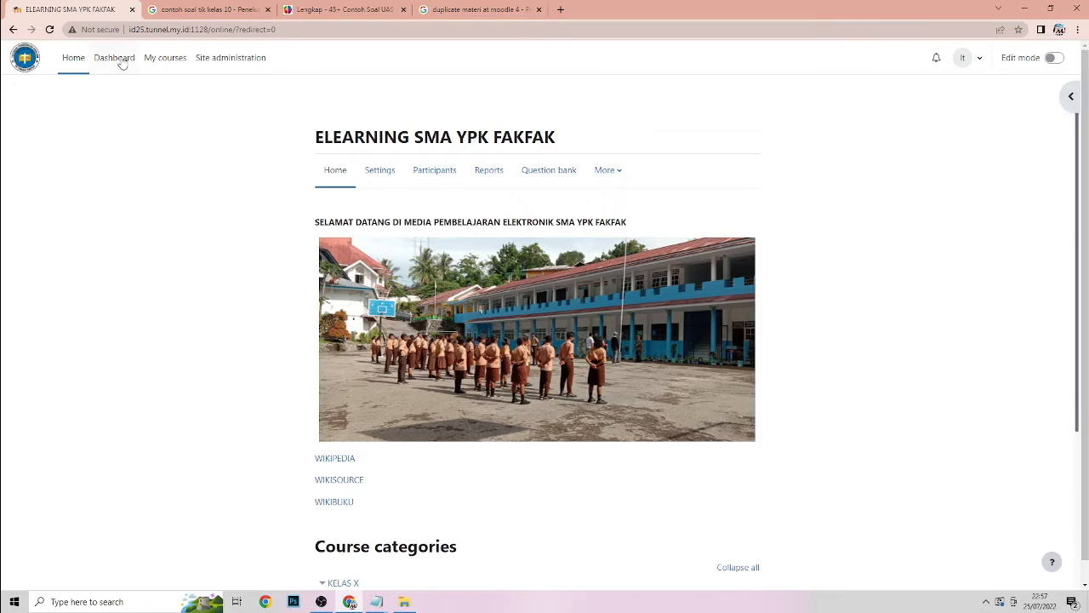
Open the course TEKNOLOGI INFORMASI & KOMUNIKLASI X IPA and examine its sections, from BUKU PEGANGAN to UJIAN TENGAH SEMESTER.
left_click(165, 59)
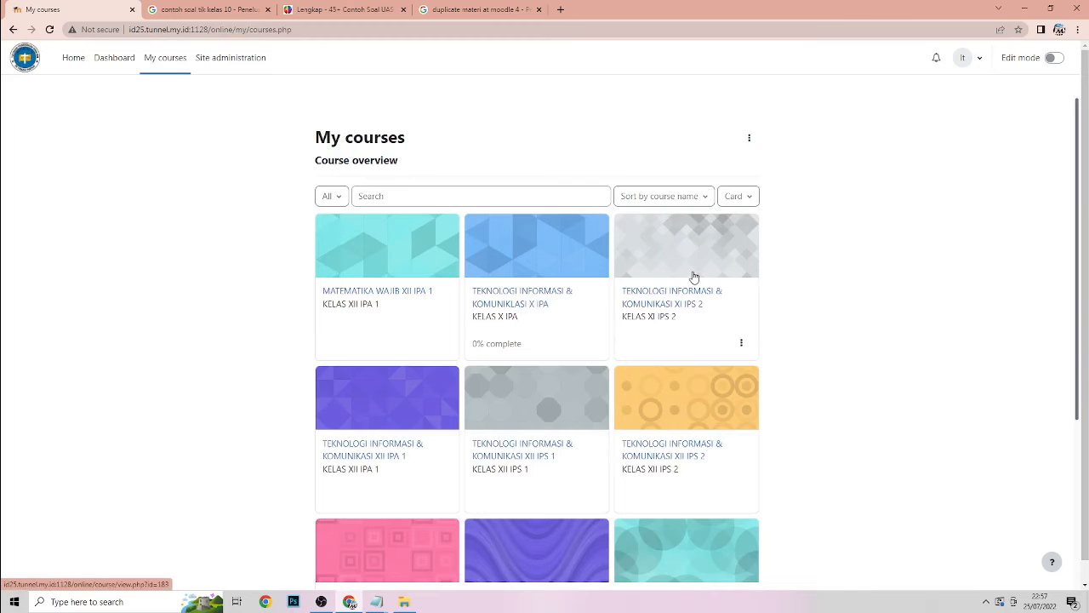
triple_click(538, 295)
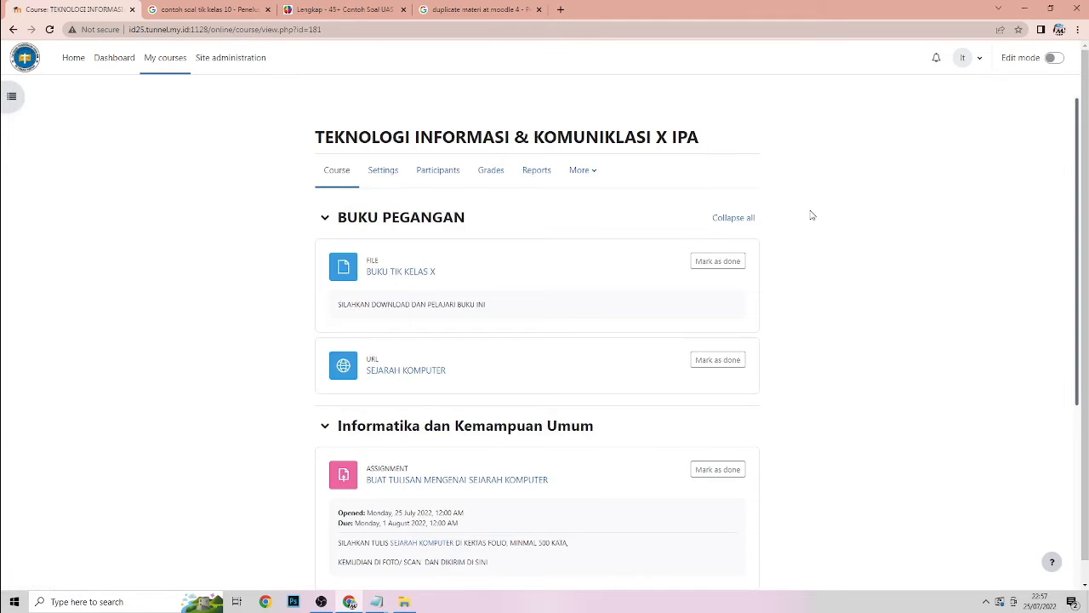
scroll(811, 225, "down", 3)
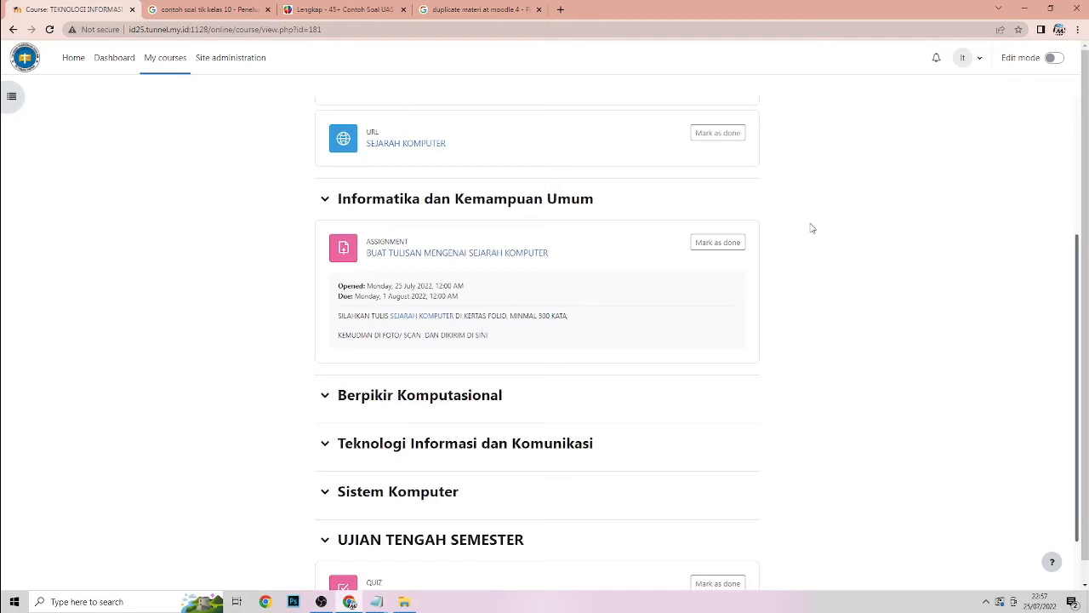
scroll(811, 227, "down", 2)
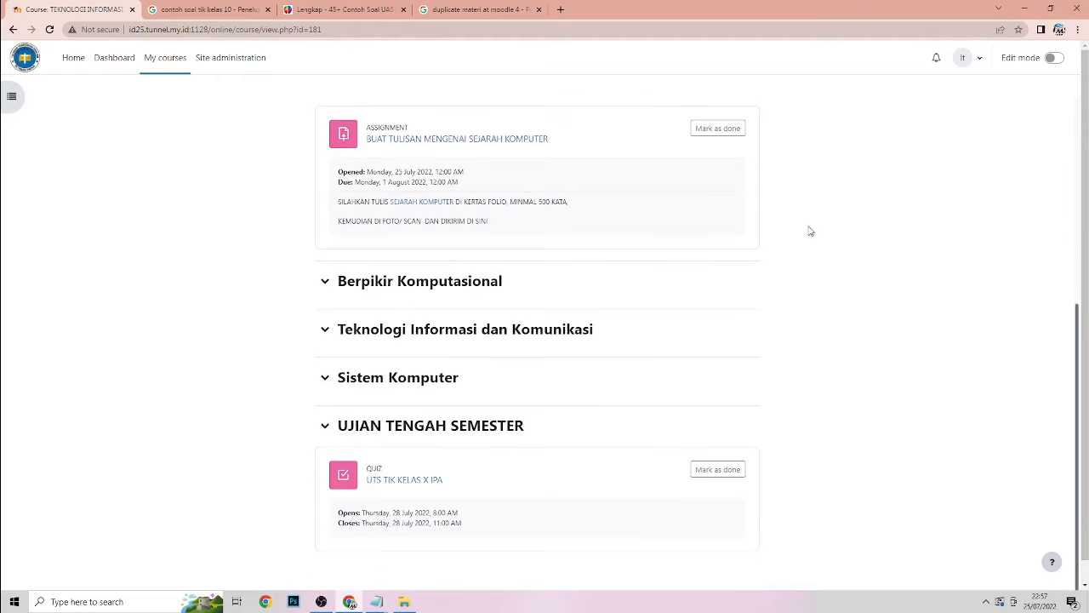
scroll(775, 287, "up", 5)
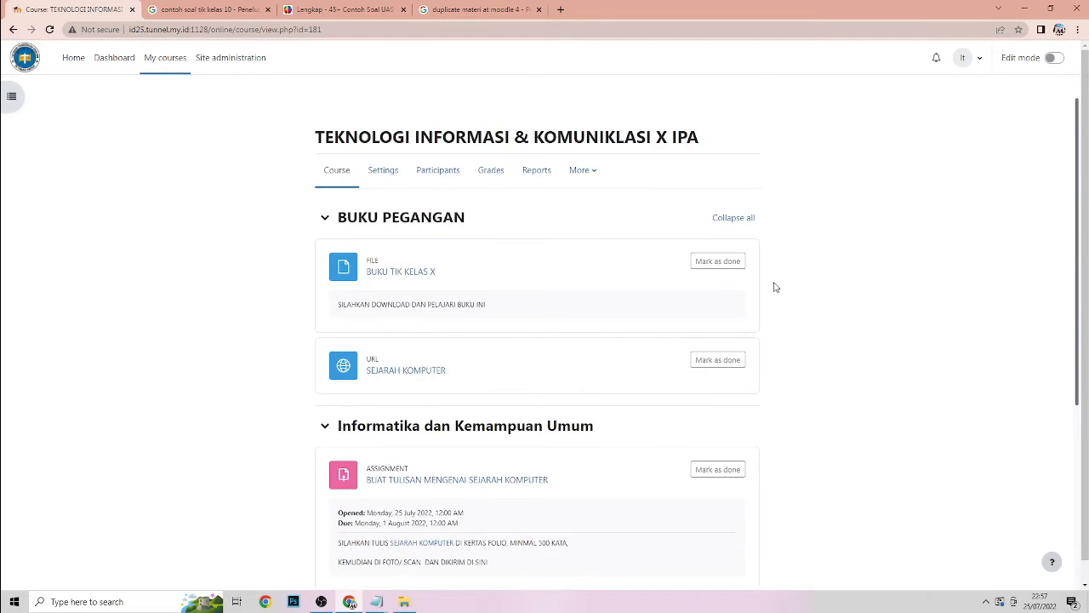
scroll(775, 286, "down", 5)
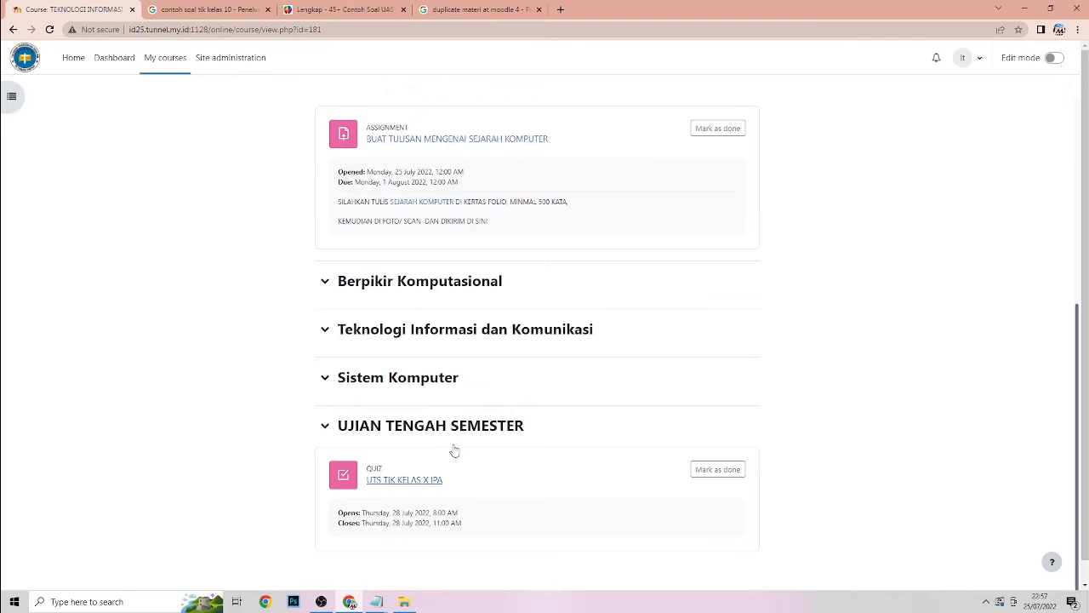
scroll(774, 384, "up", 5)
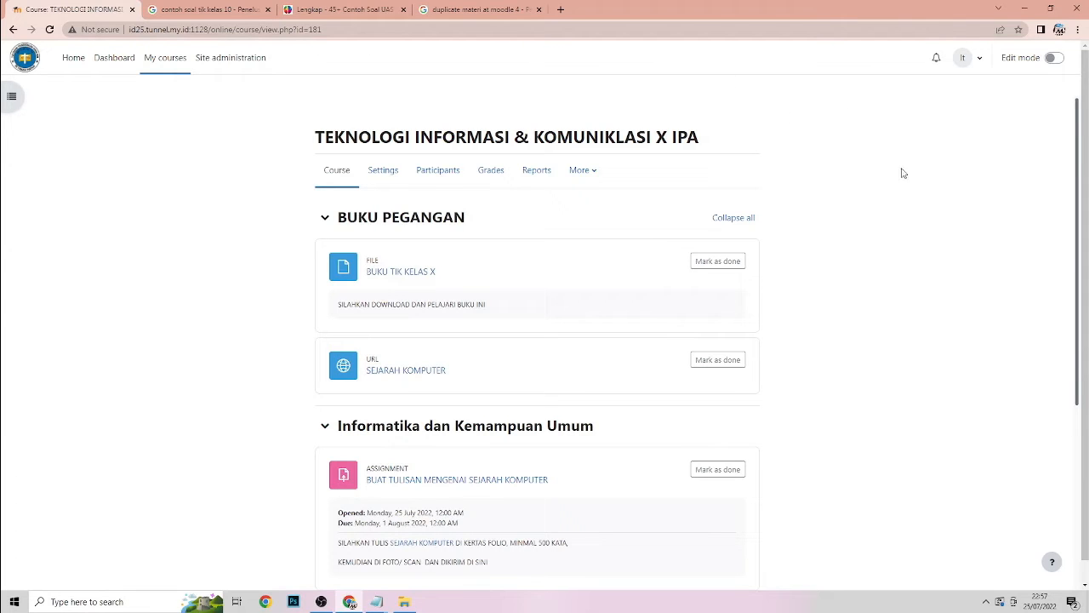
Return to the course overview and switch the interface language to Bahasa Indonesia.
left_click(174, 62)
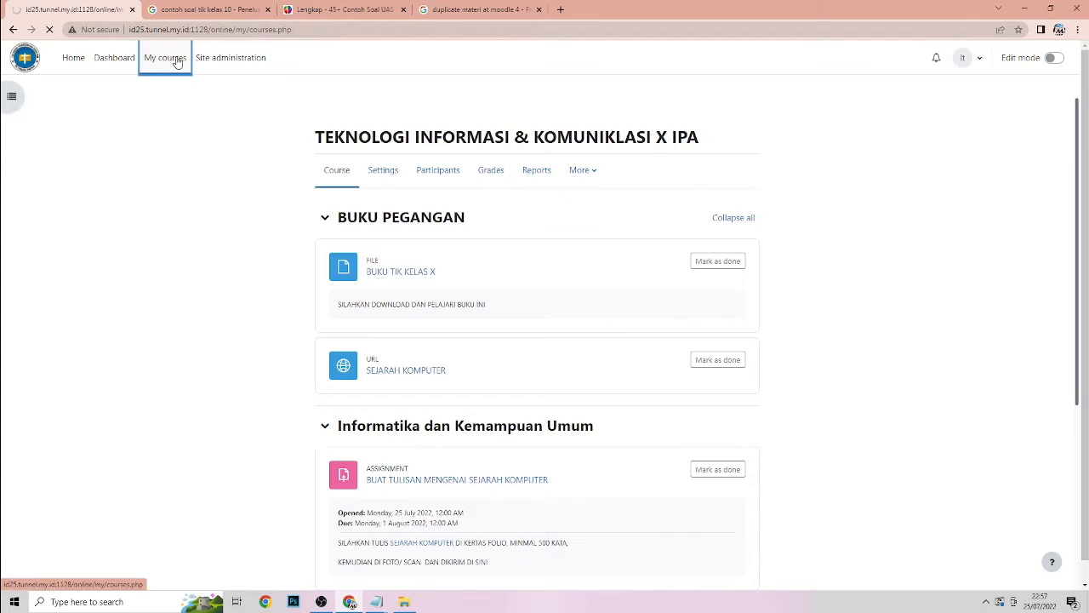
left_click(978, 65)
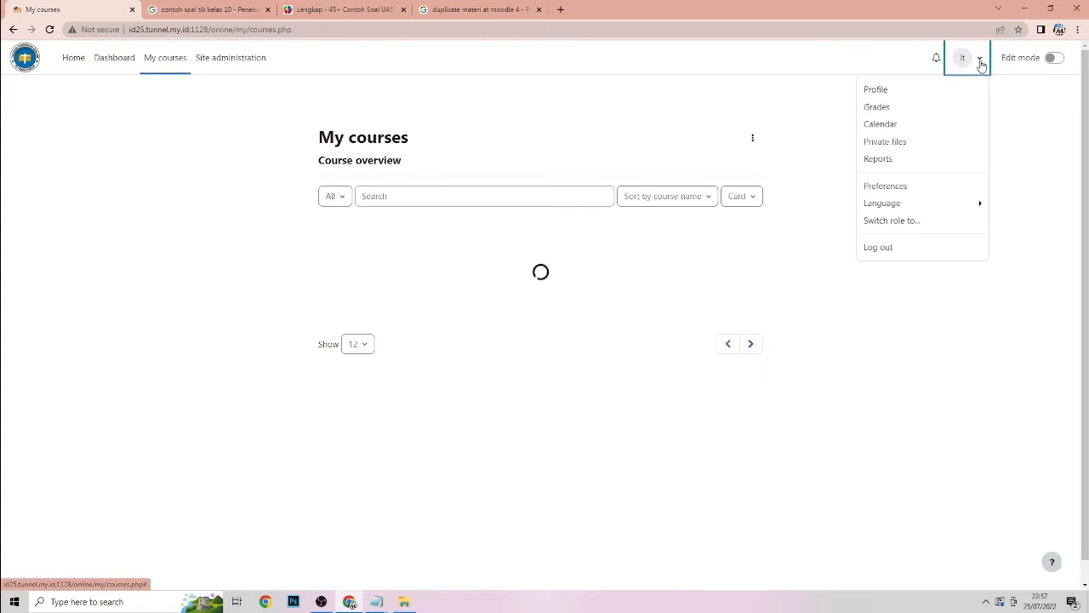
left_click(936, 213)
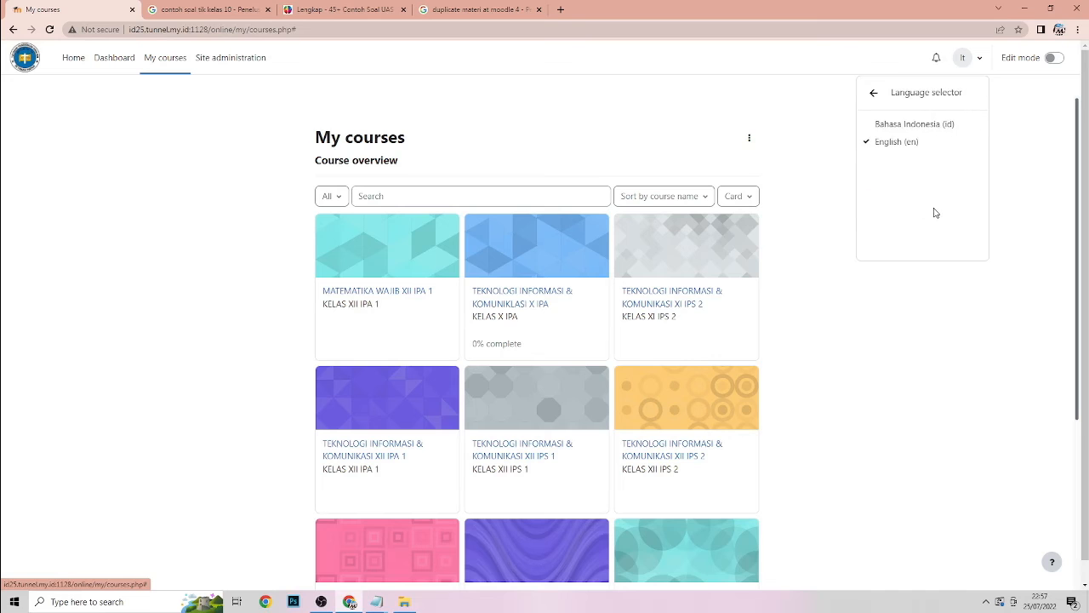
left_click(925, 125)
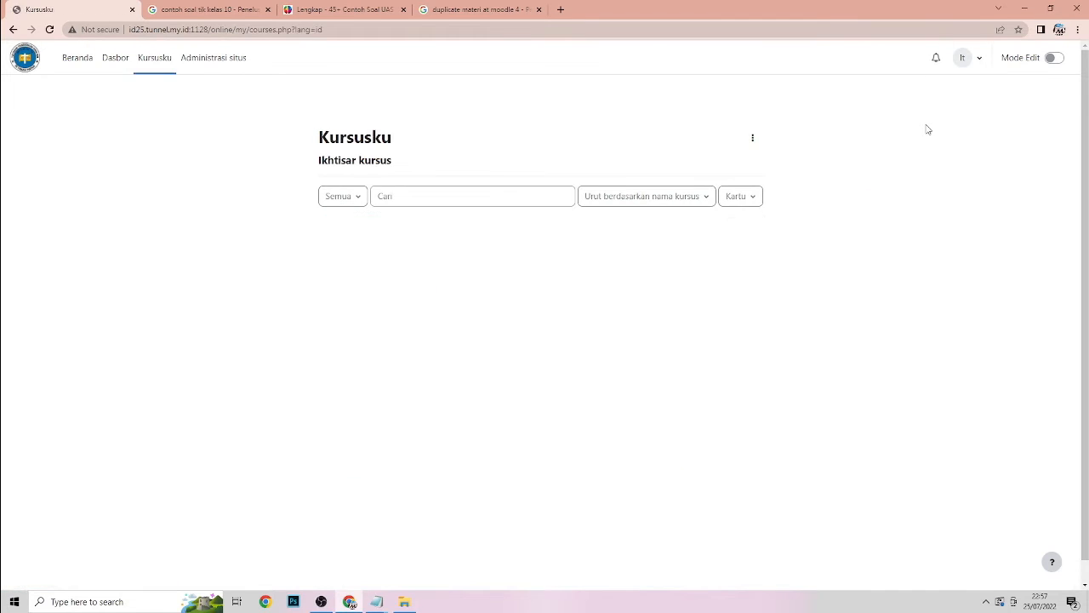
Open the course TEKNOLOGI INFORMASI & KOMUNIKASI X IPS 1 from the enrolled courses and turn on its edit mode.
left_click(158, 66)
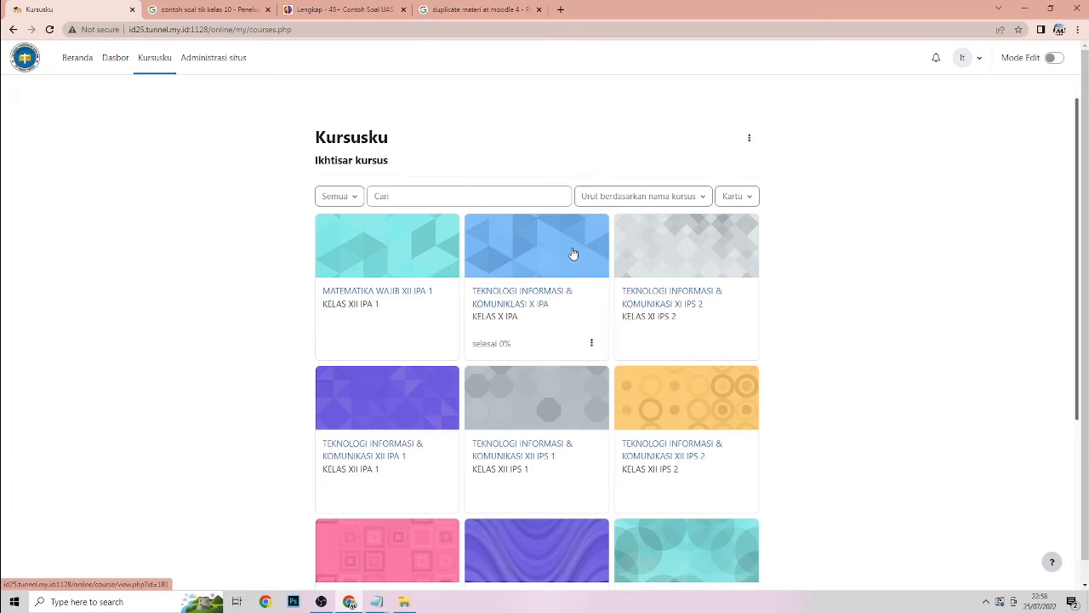
scroll(573, 253, "down", 2)
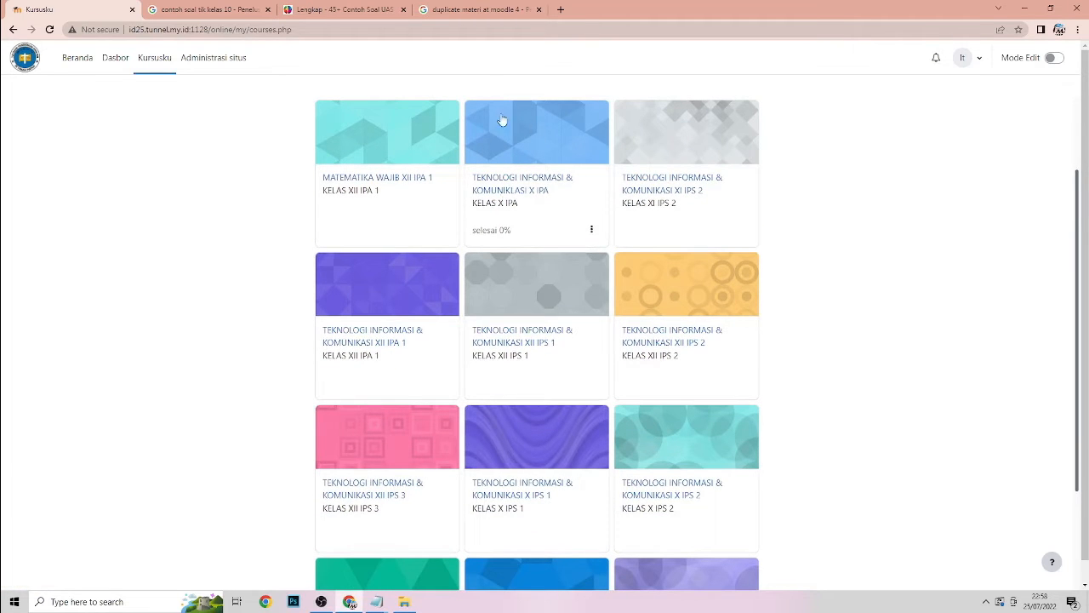
scroll(572, 189, "down", 2)
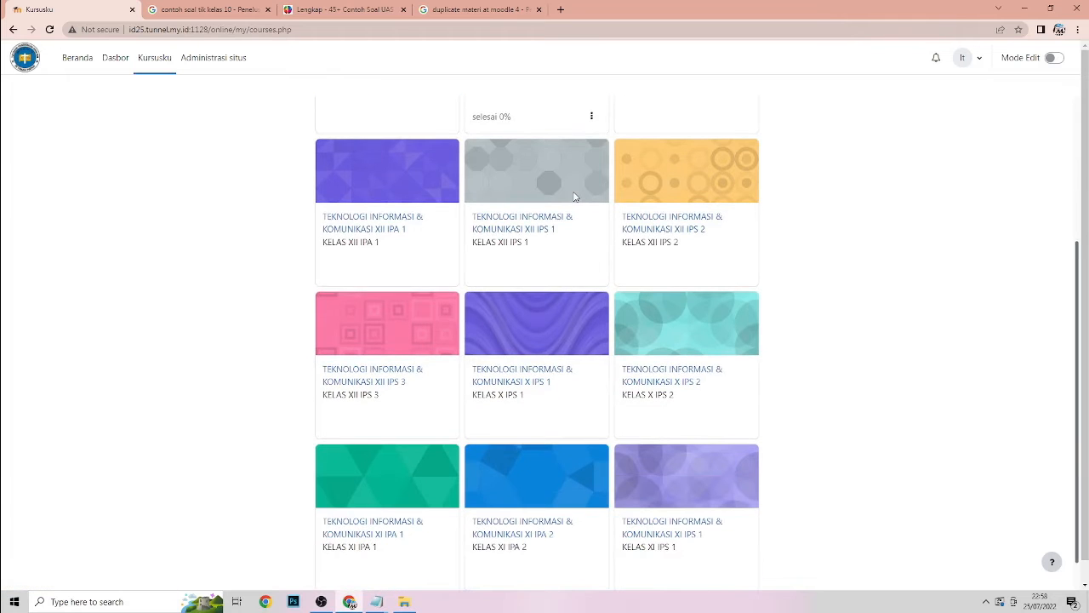
triple_click(548, 374)
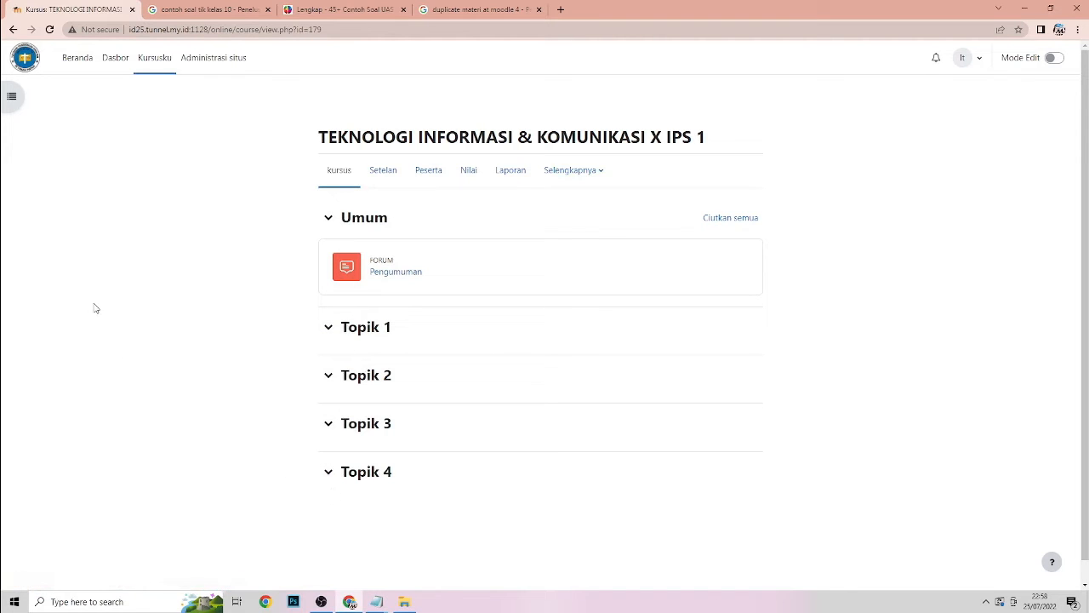
left_click(1055, 58)
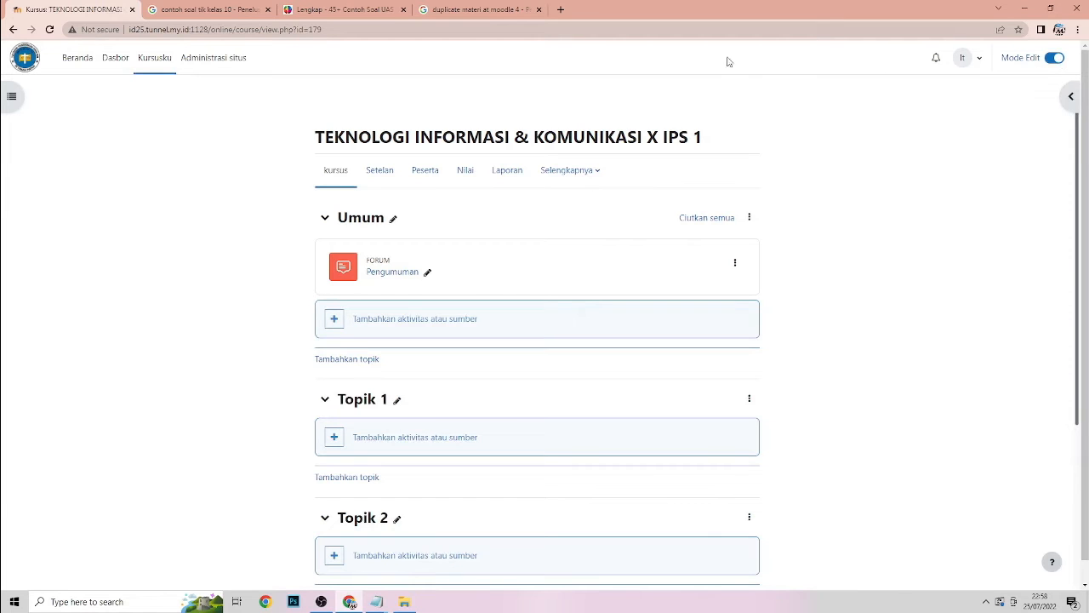
Open the course reuse import for X IPS 1 and search the source courses for TIK X IPA.
left_click(596, 172)
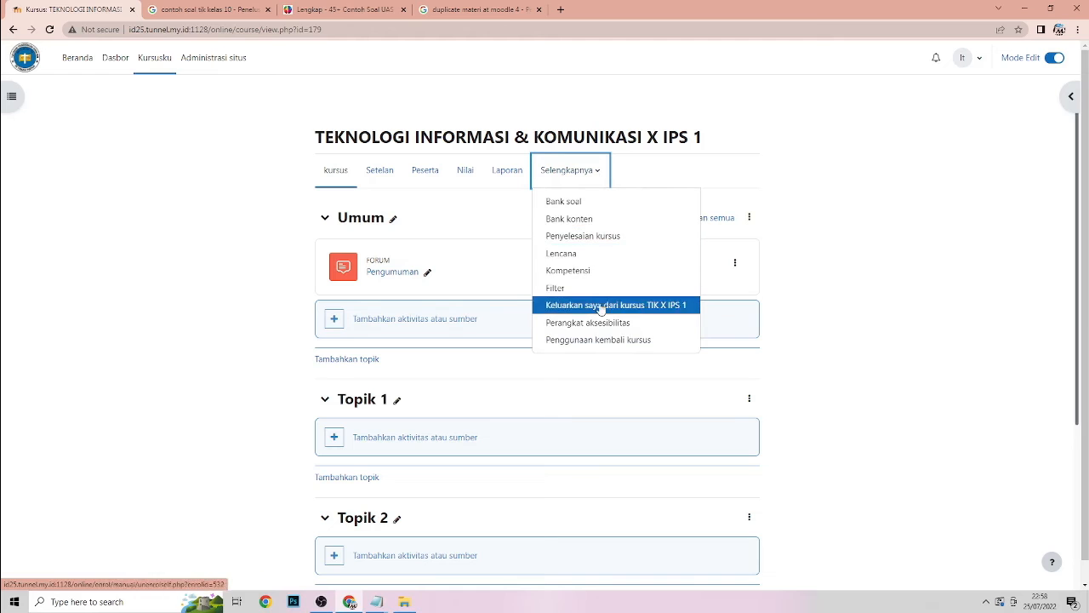
left_click(635, 342)
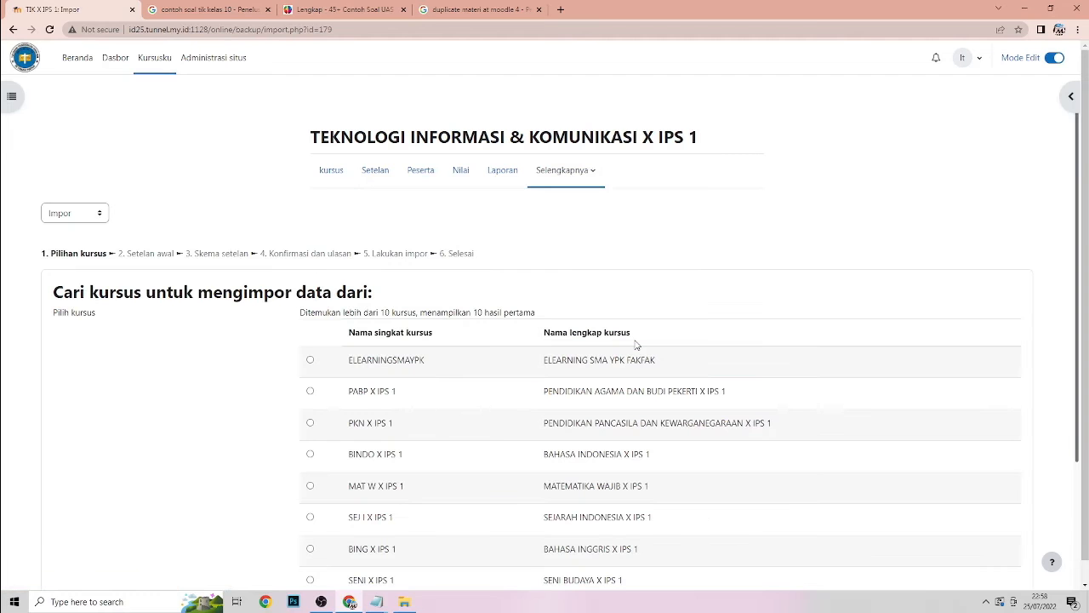
scroll(515, 240, "down", 2)
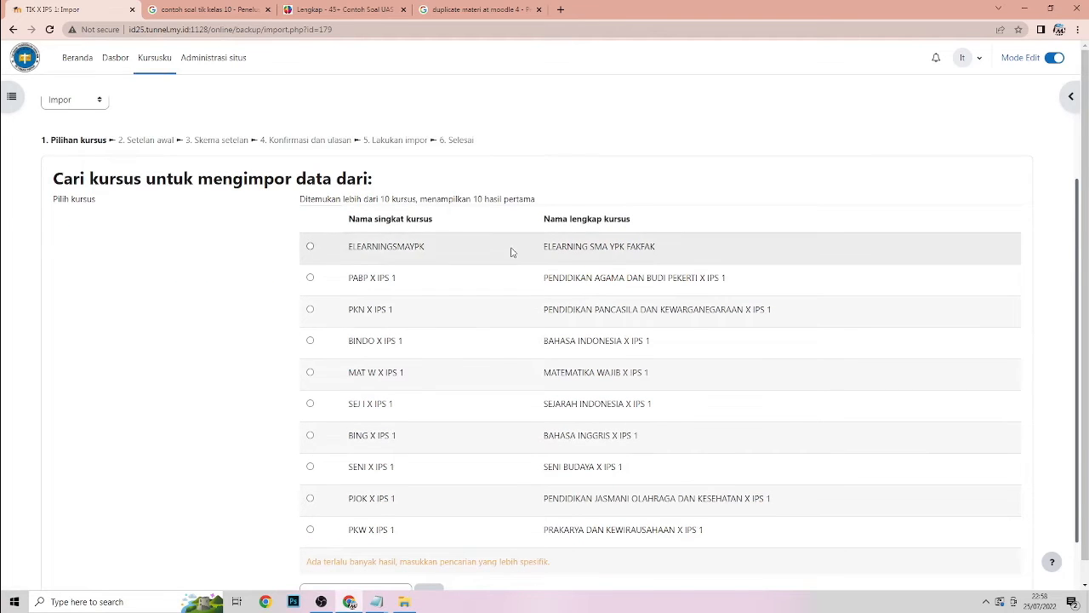
scroll(511, 252, "down", 1)
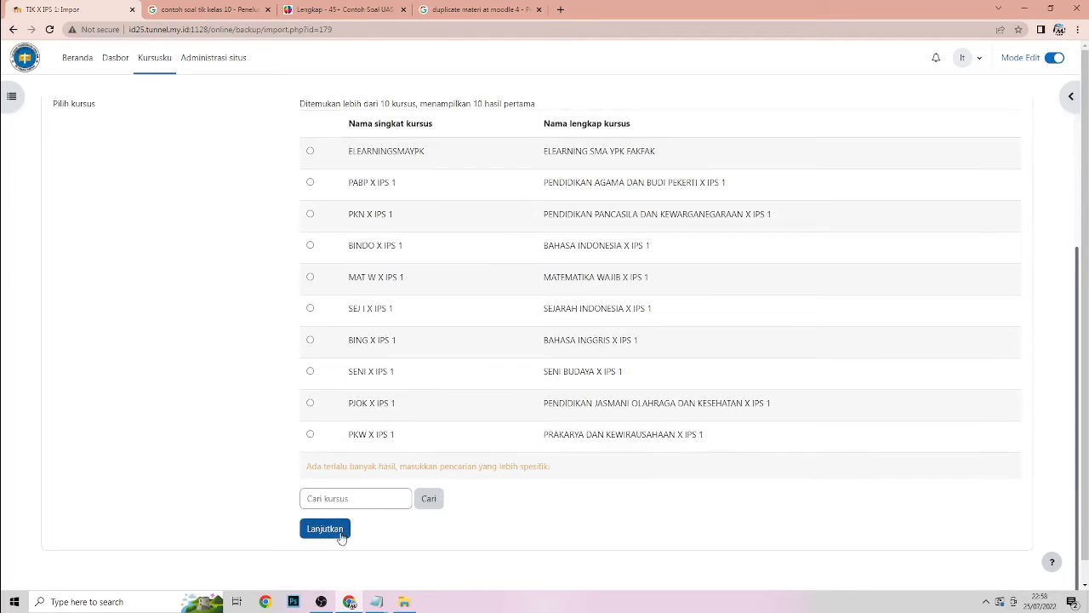
left_click(346, 499)
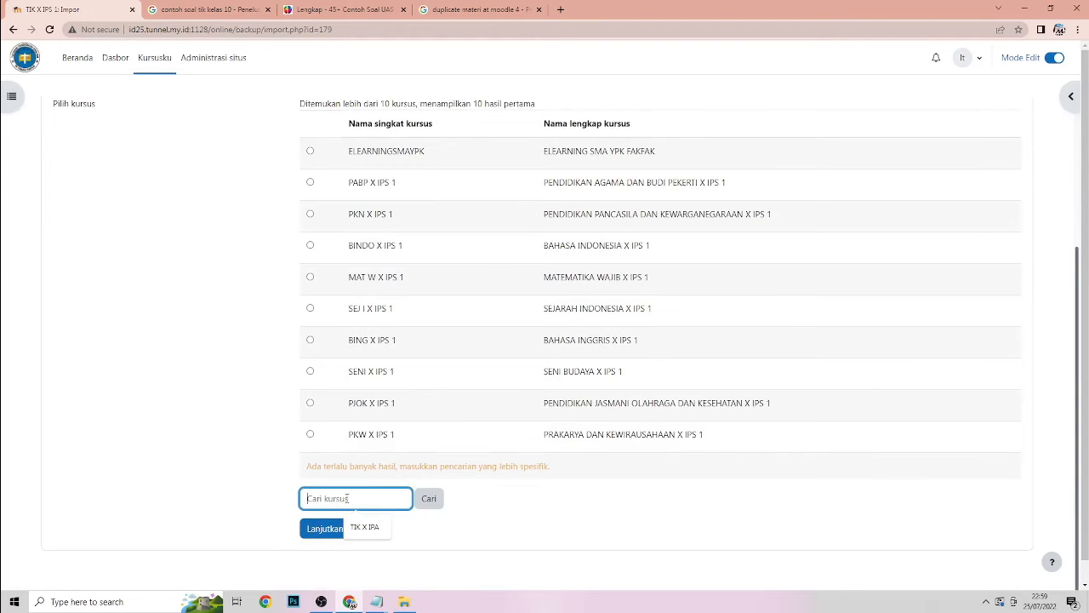
type("TIK X IPA")
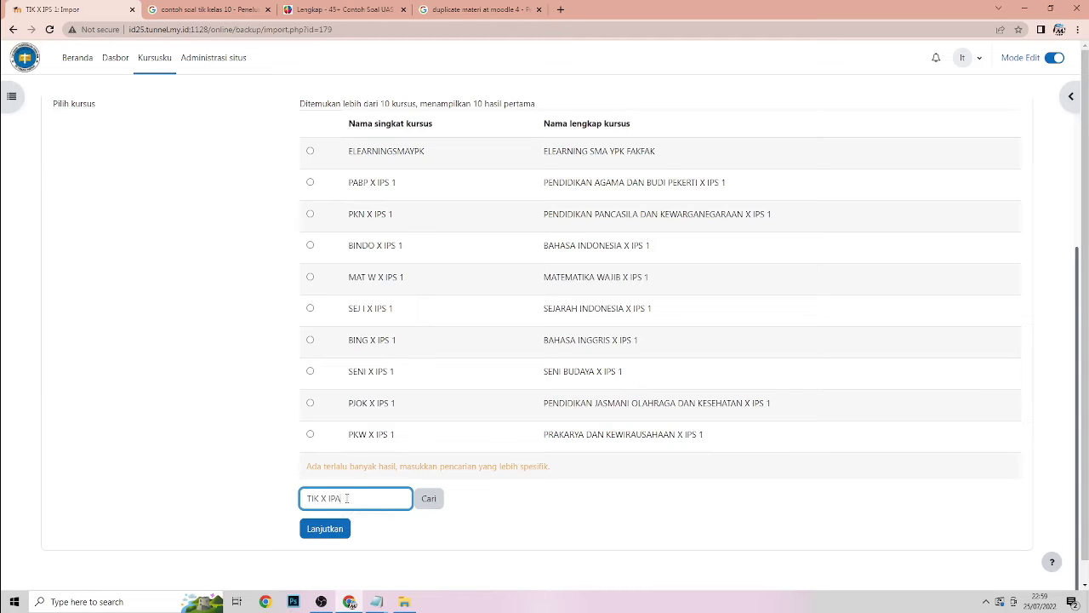
key("Return")
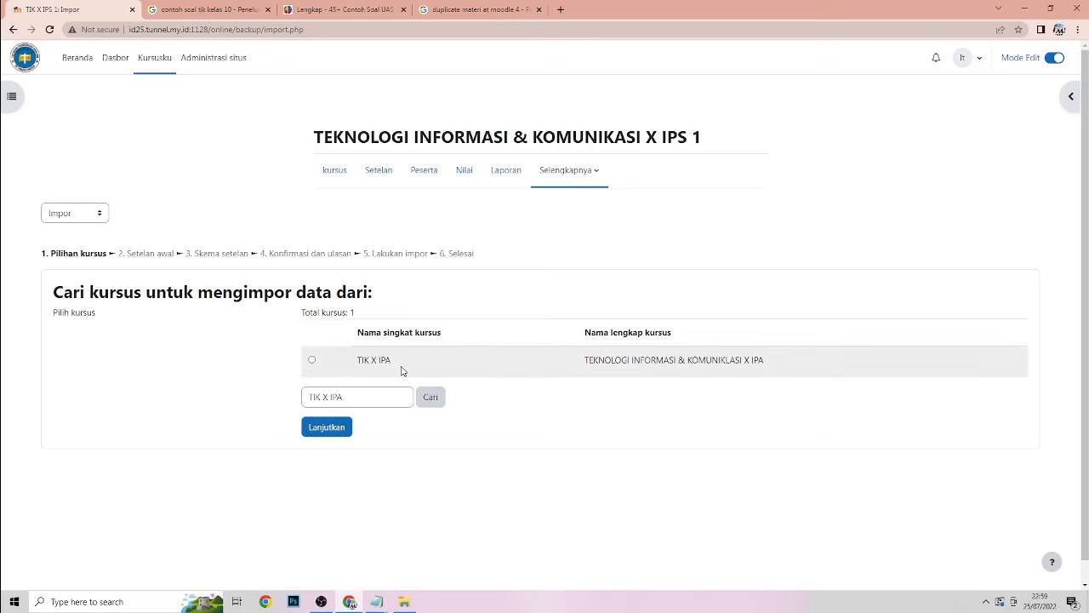
Choose TIK X IPA as the course to import from and accept the default initial import settings.
left_click(311, 360)
left_click(336, 431)
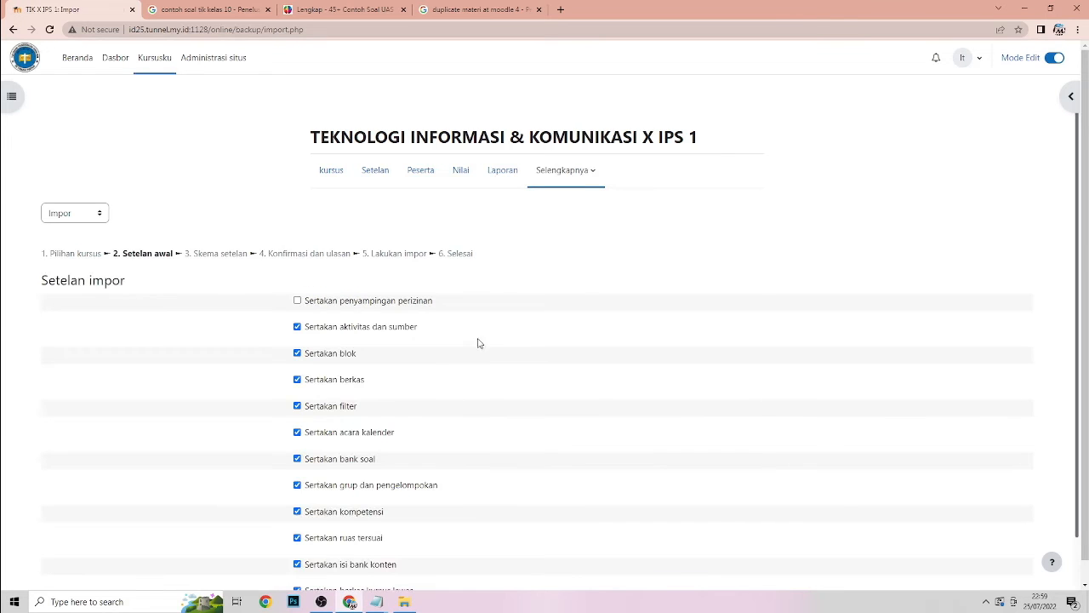
scroll(462, 312, "down", 1)
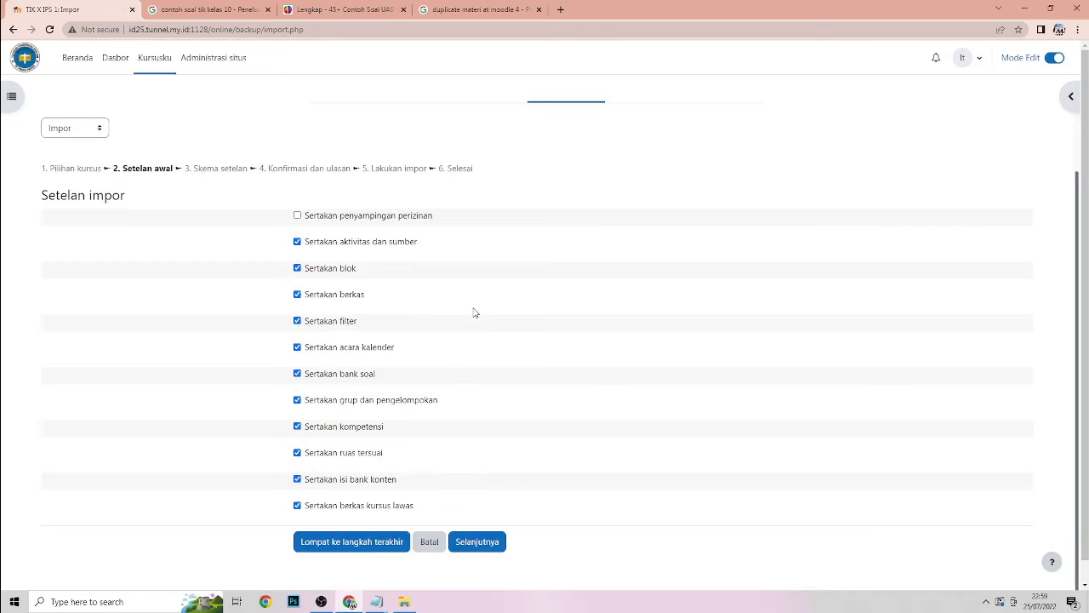
left_click(482, 543)
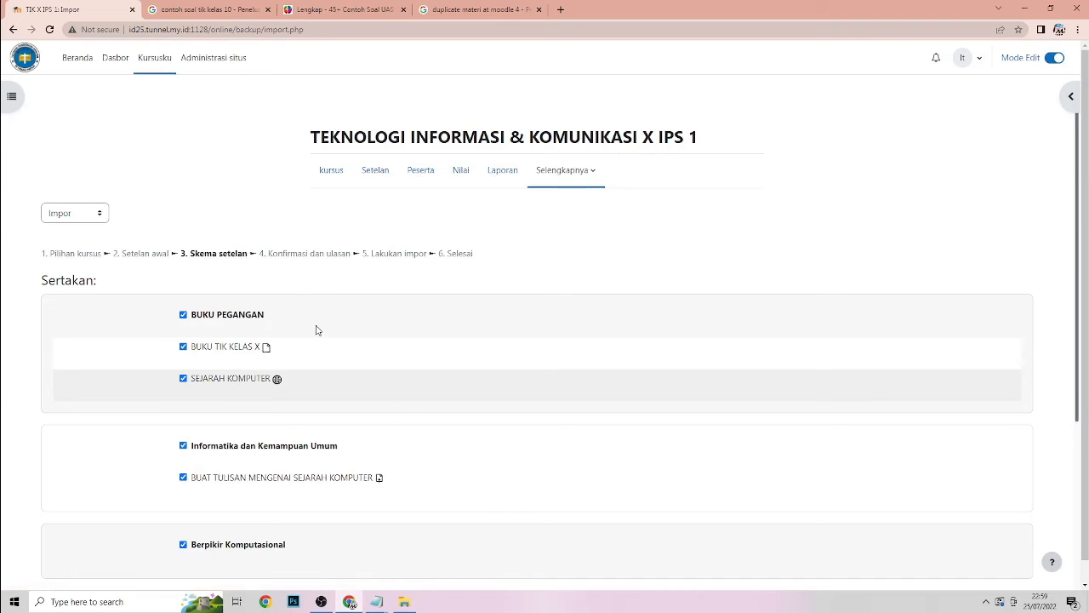
Keep every section and activity of the source course included in the import schema and proceed to the confirmation stage.
scroll(338, 322, "down", 1)
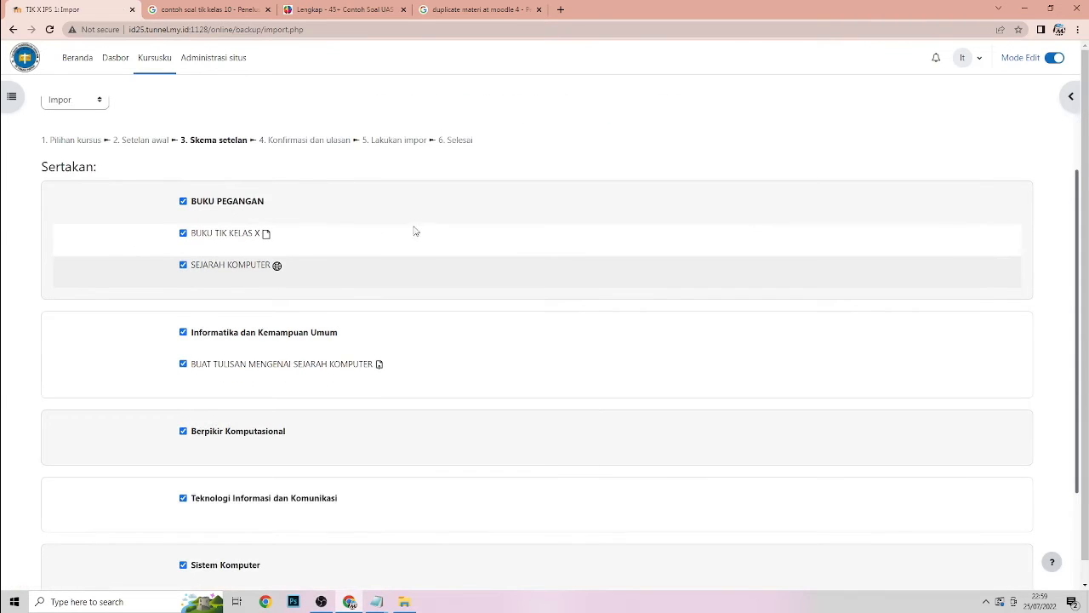
scroll(426, 253, "down", 1)
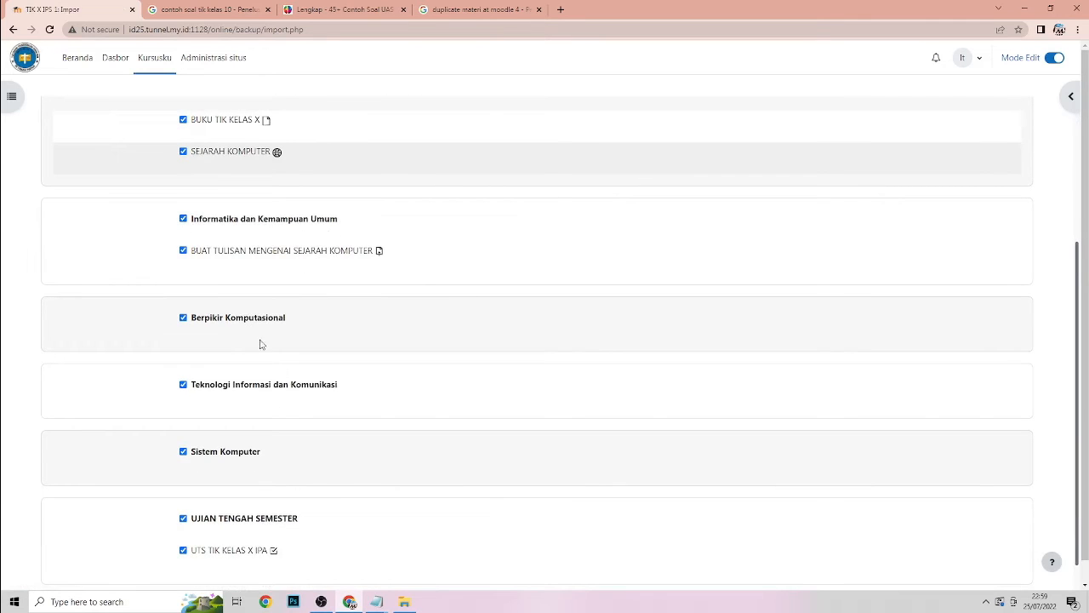
scroll(323, 418, "down", 1)
scroll(369, 406, "down", 1)
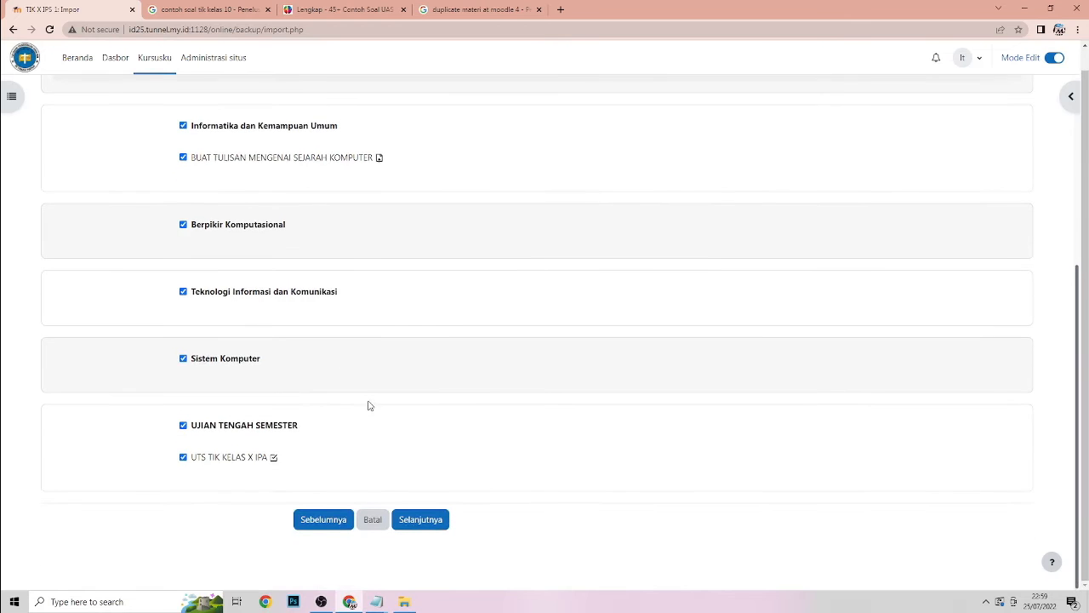
scroll(369, 406, "up", 4)
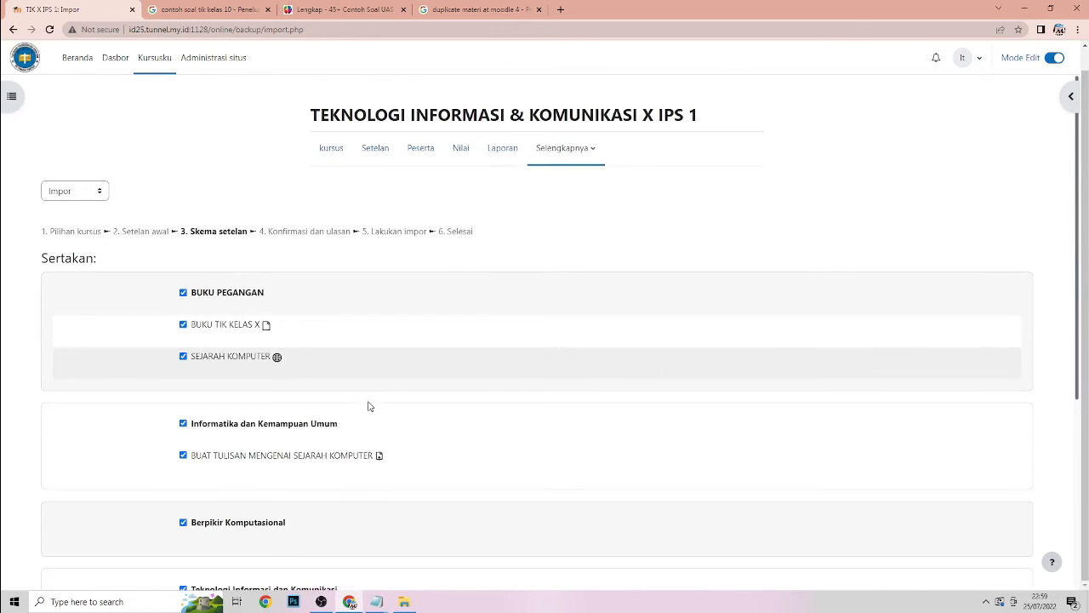
scroll(368, 406, "down", 3)
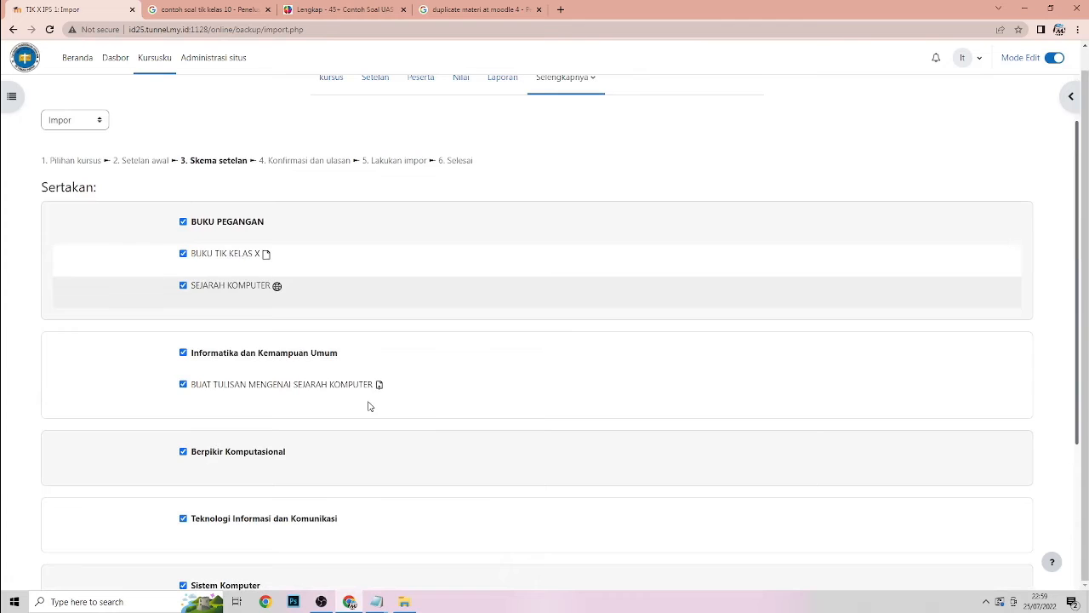
scroll(369, 406, "down", 3)
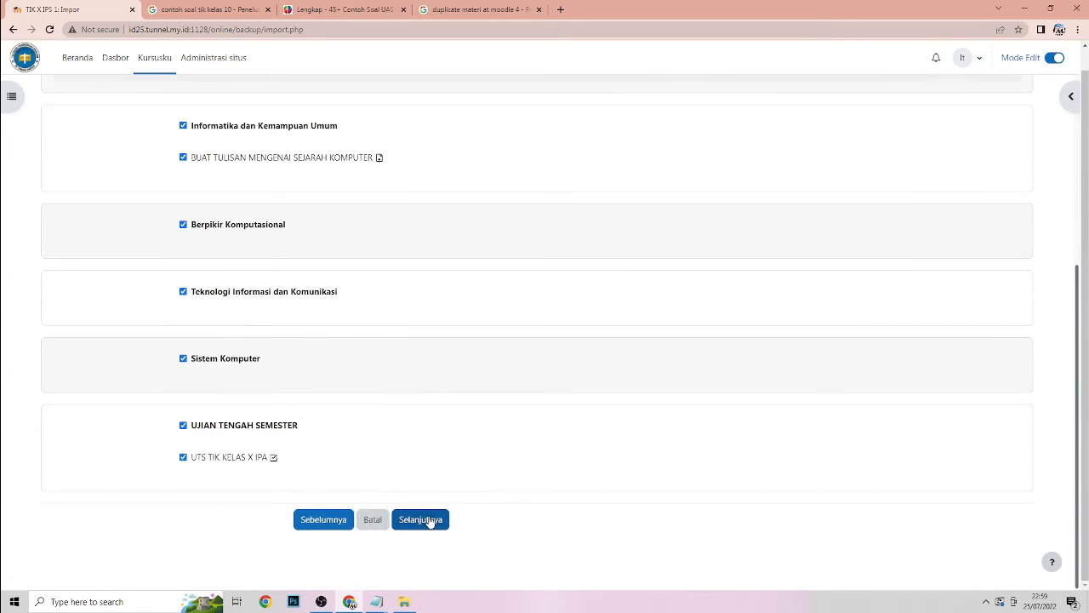
left_click(430, 520)
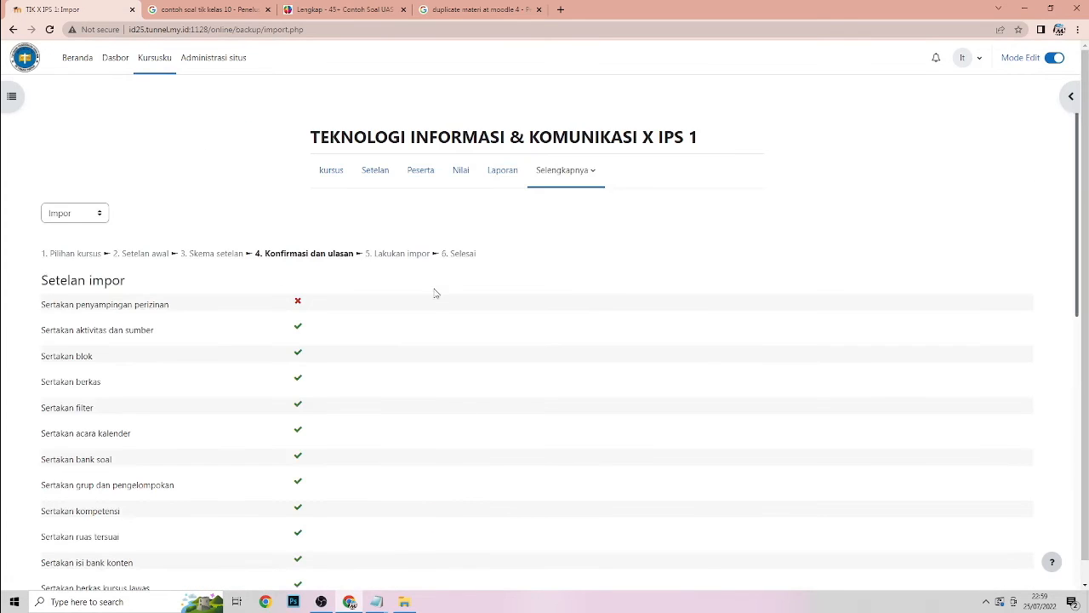
Review the import confirmation for X IPS 1, perform the import and continue back to the course page.
scroll(442, 281, "down", 10)
scroll(450, 285, "up", 4)
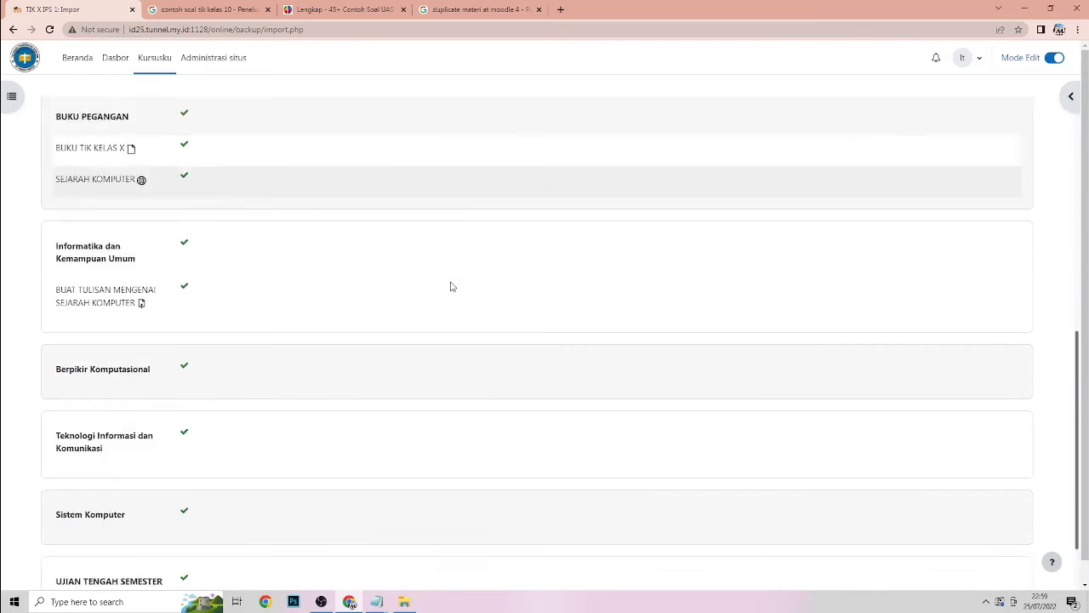
scroll(450, 285, "down", 4)
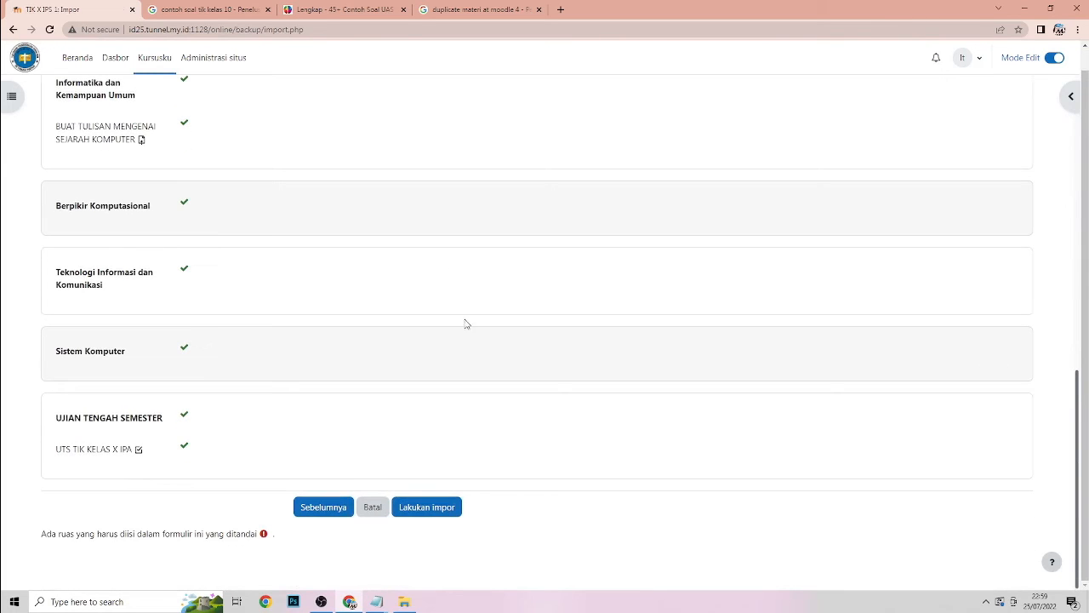
left_click(435, 505)
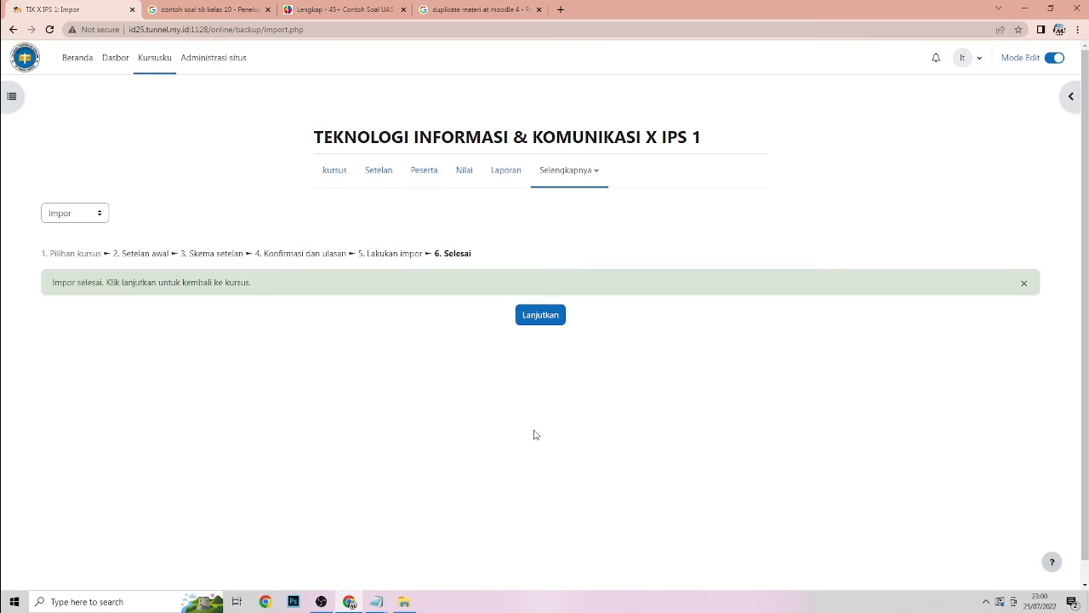
left_click(556, 320)
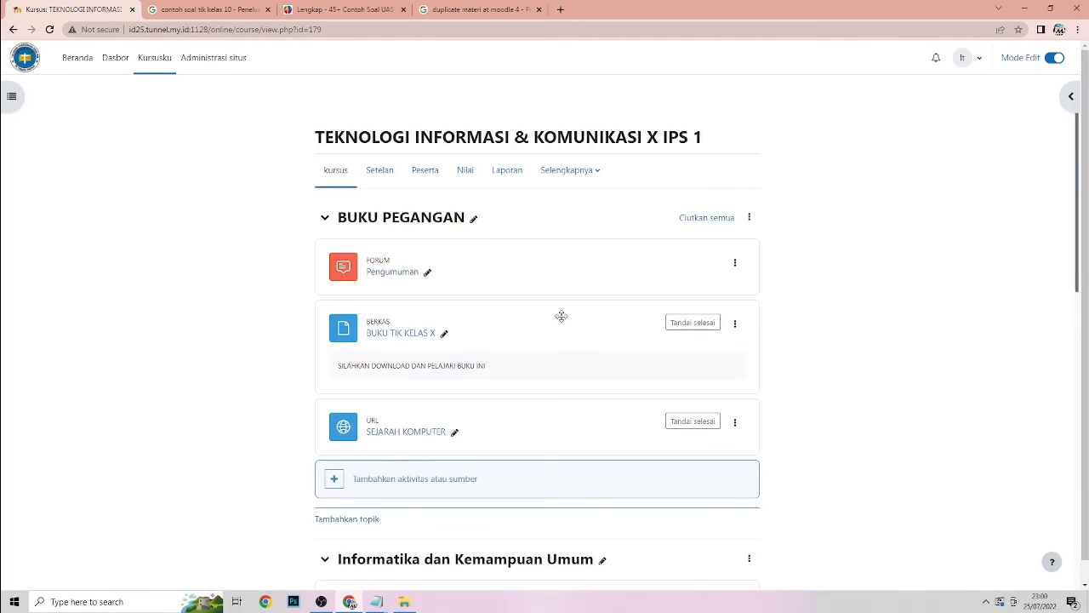
Check the imported sections and activities throughout the X IPS 1 course and turn its edit mode off.
scroll(855, 239, "down", 4)
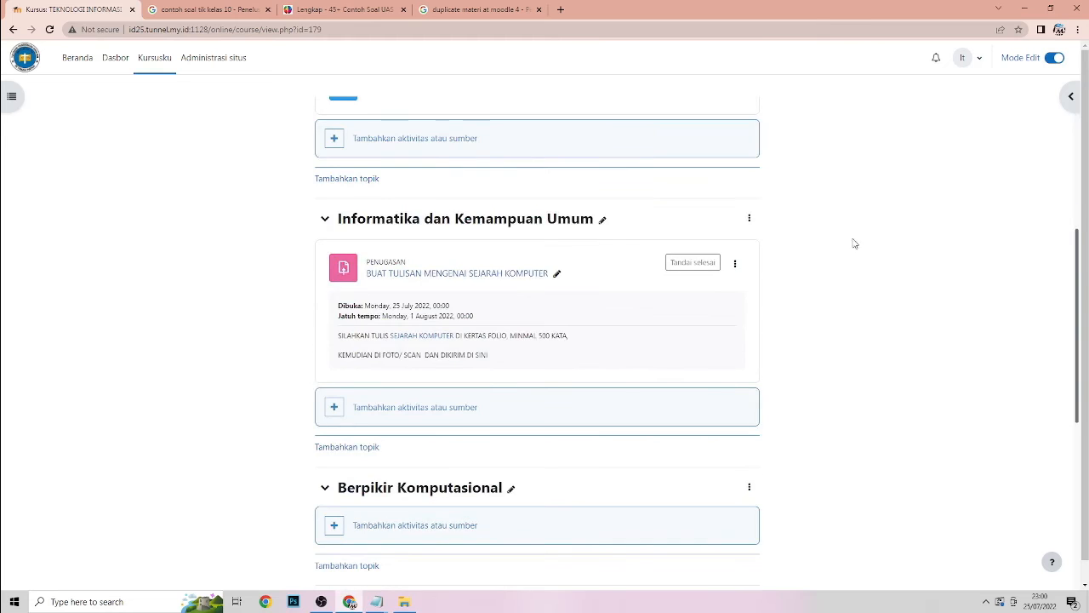
scroll(824, 274, "up", 4)
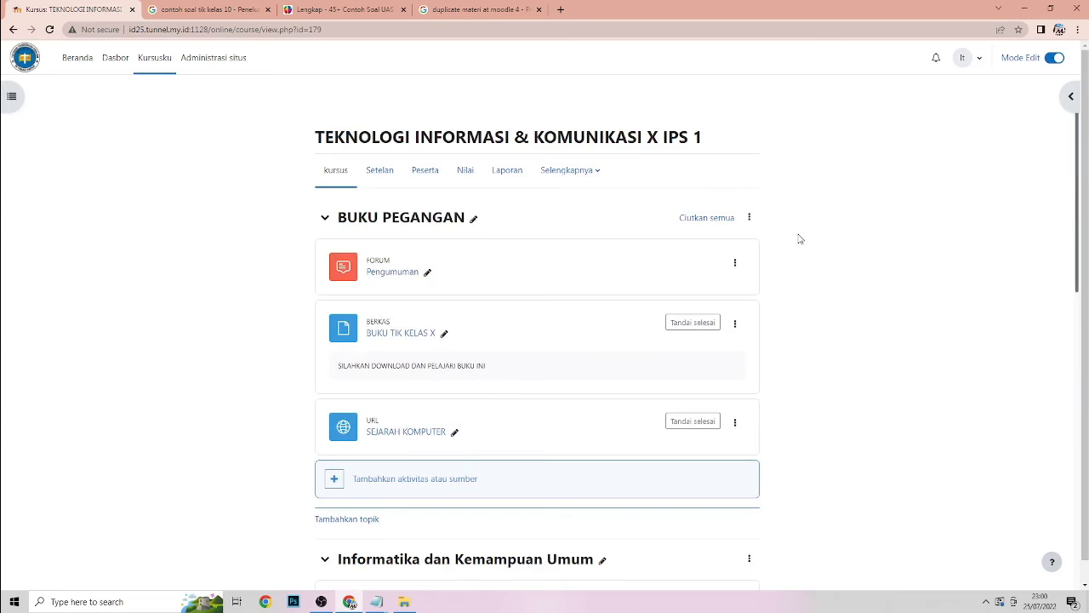
scroll(800, 243, "down", 7)
scroll(800, 241, "down", 3)
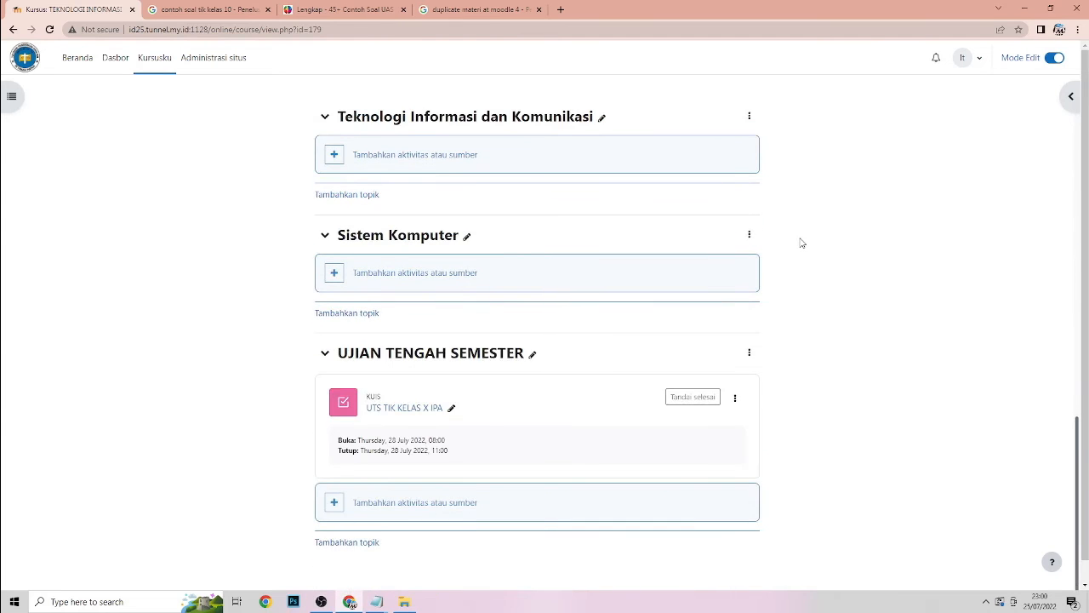
scroll(806, 342, "up", 5)
scroll(806, 342, "up", 5)
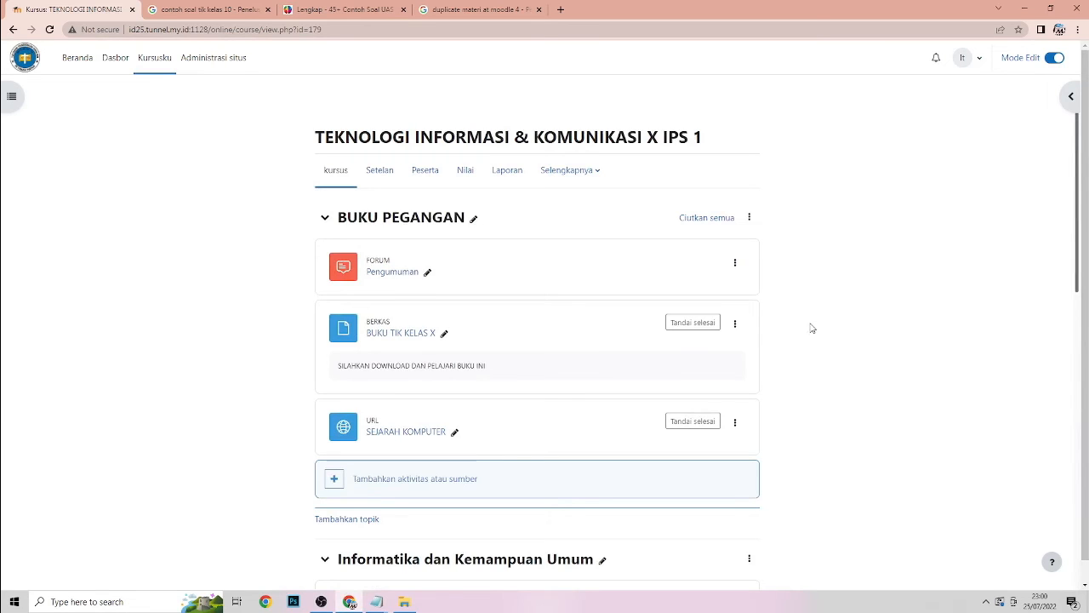
left_click(1051, 58)
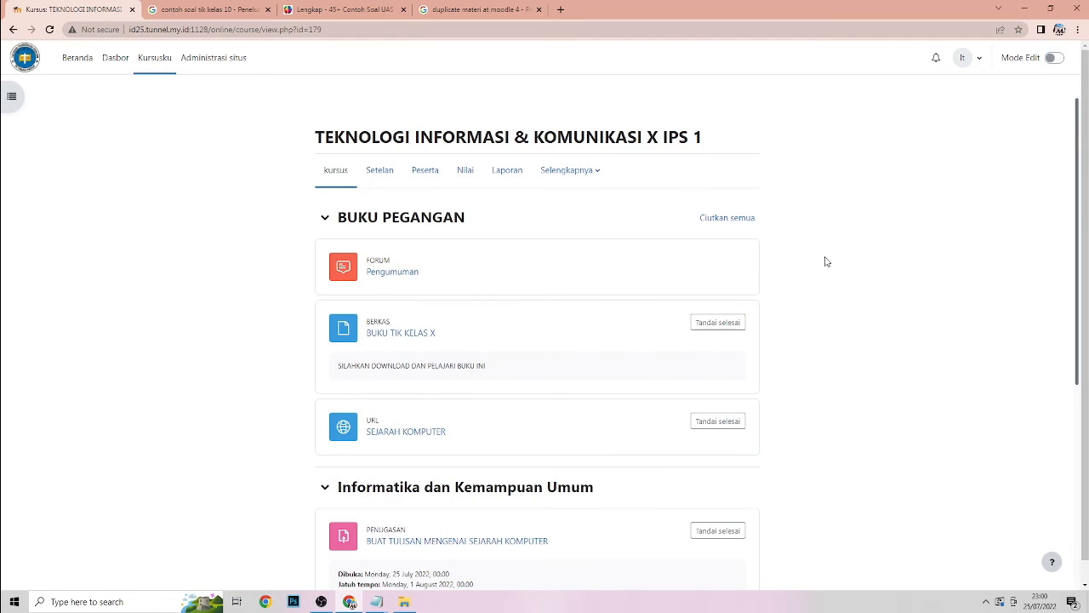
Inspect the imported quiz UTS TIK KELAS X IPA under UJIAN TENGAH SEMESTER and return to the course page.
scroll(825, 261, "down", 3)
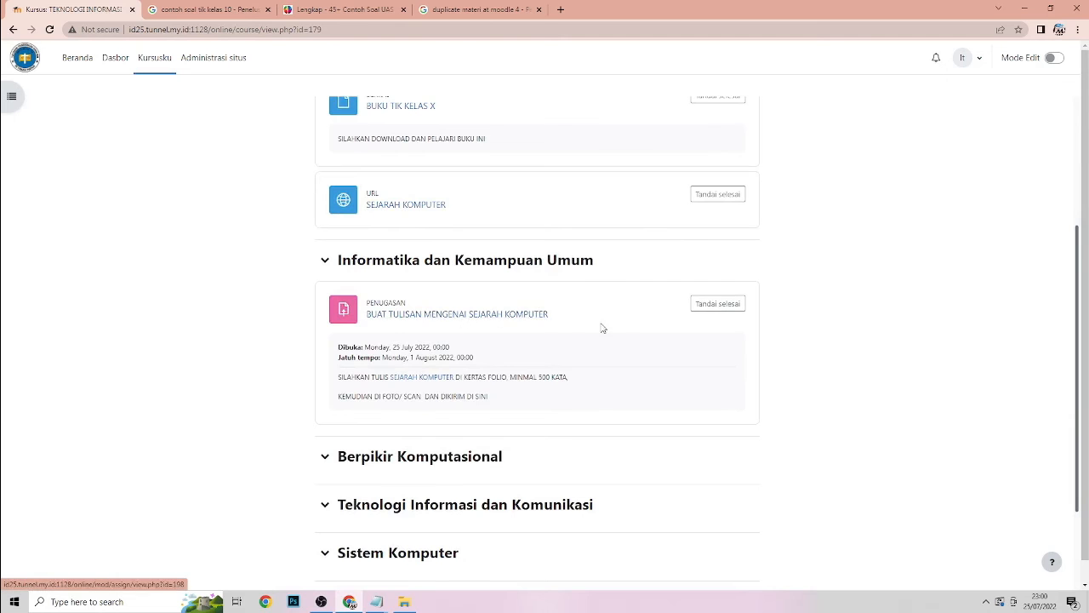
scroll(603, 329, "down", 3)
left_click(428, 459)
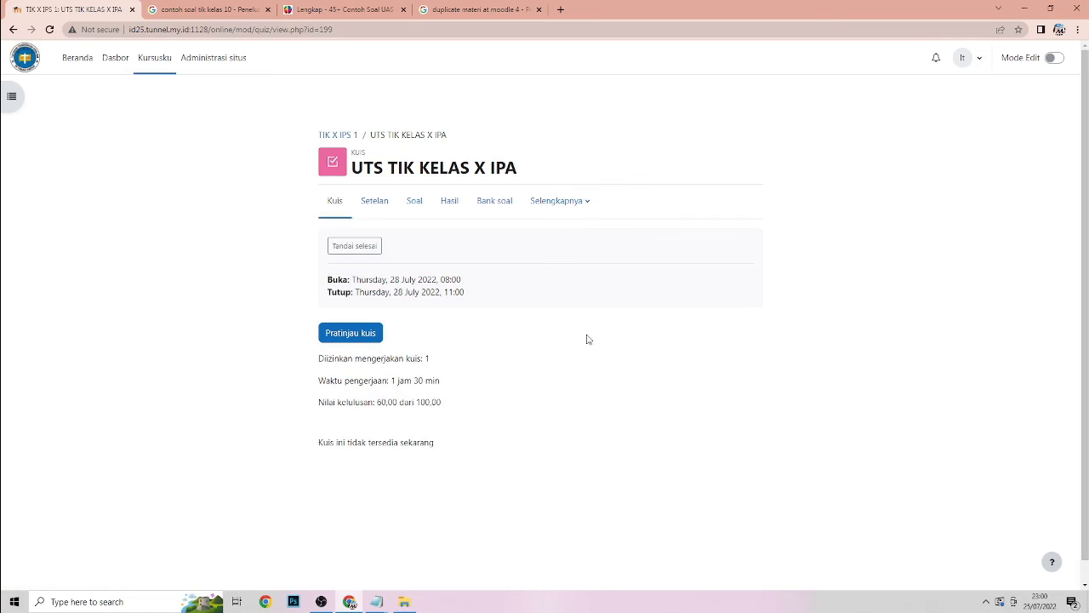
left_click(13, 29)
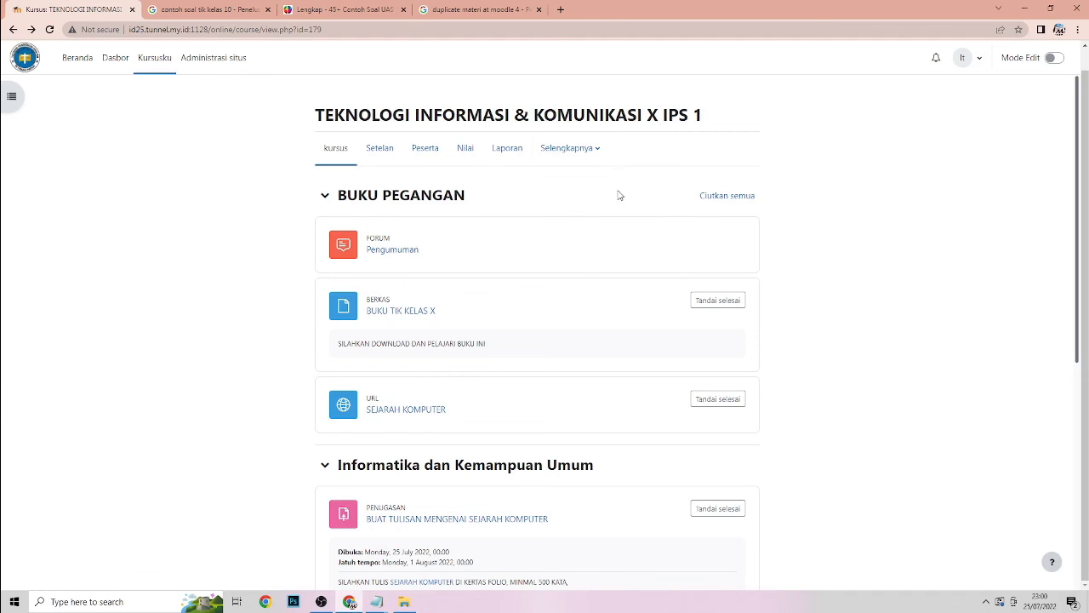
left_click(596, 150)
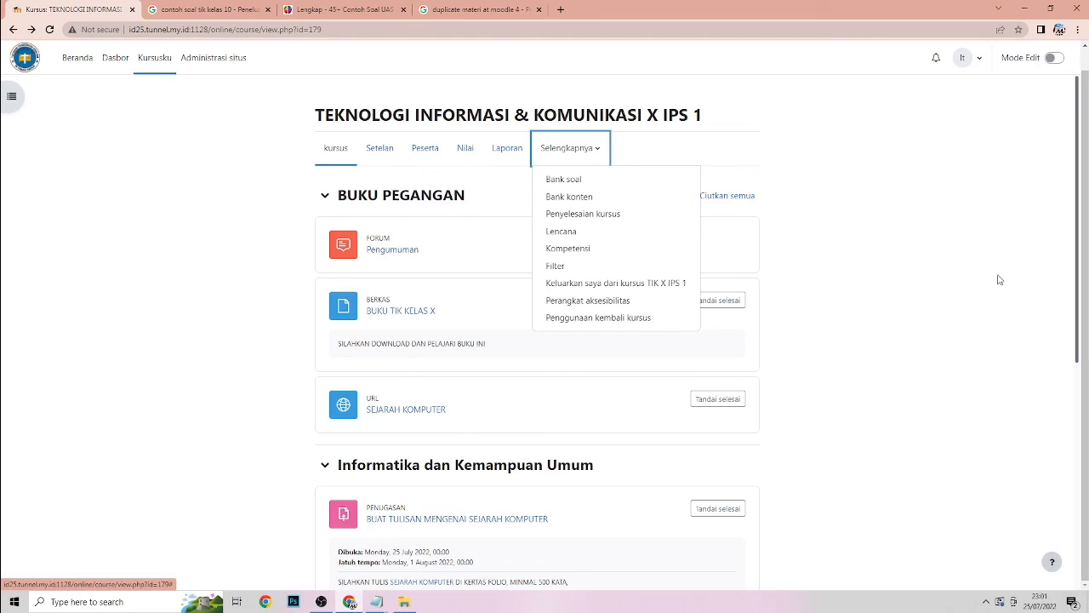
left_click(972, 277)
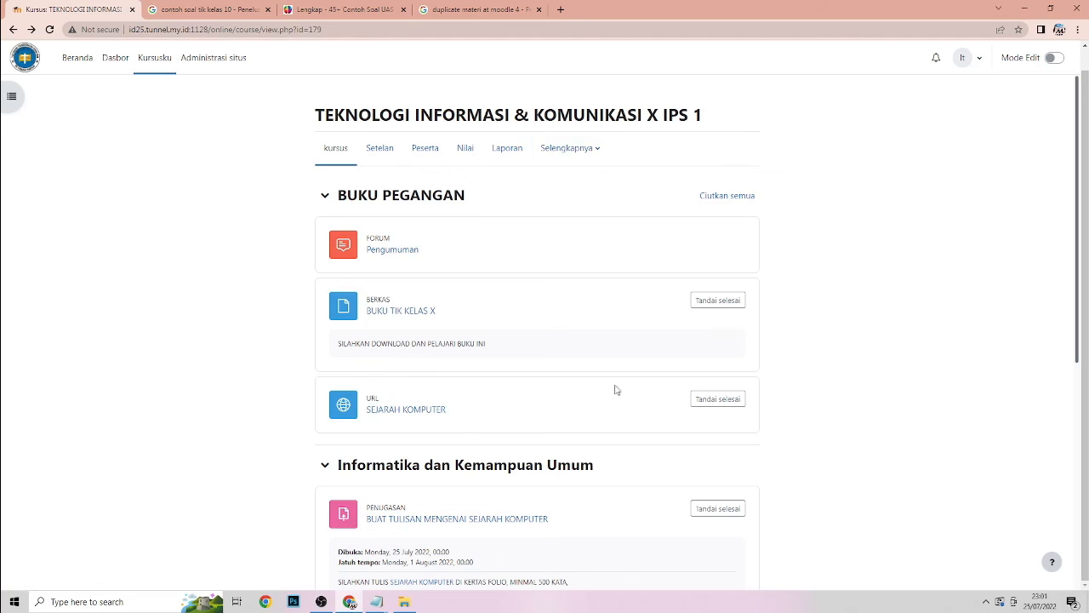
left_click(321, 601)
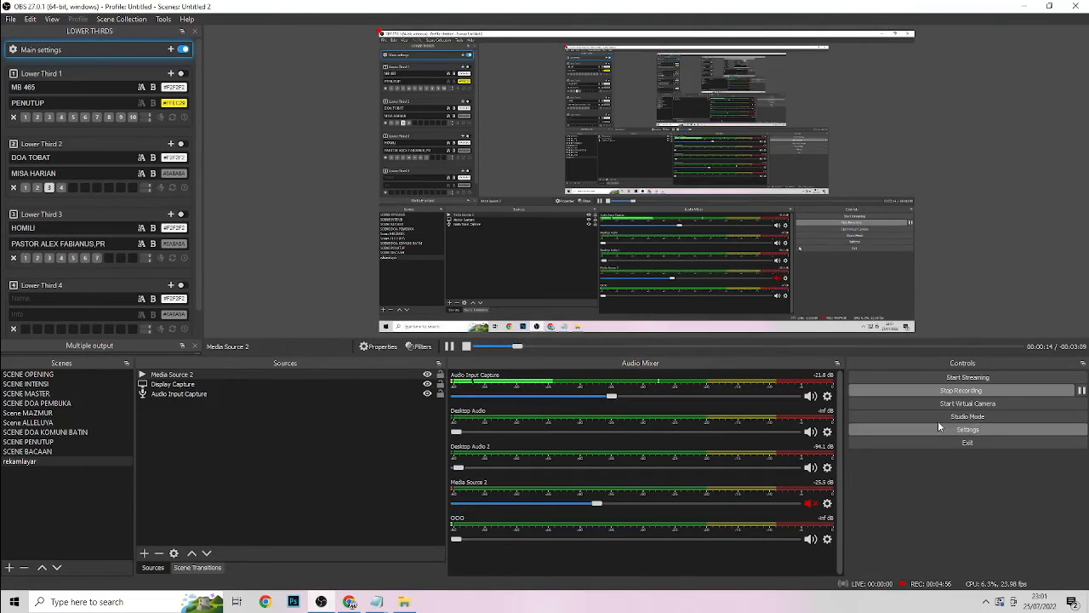
left_click(1022, 392)
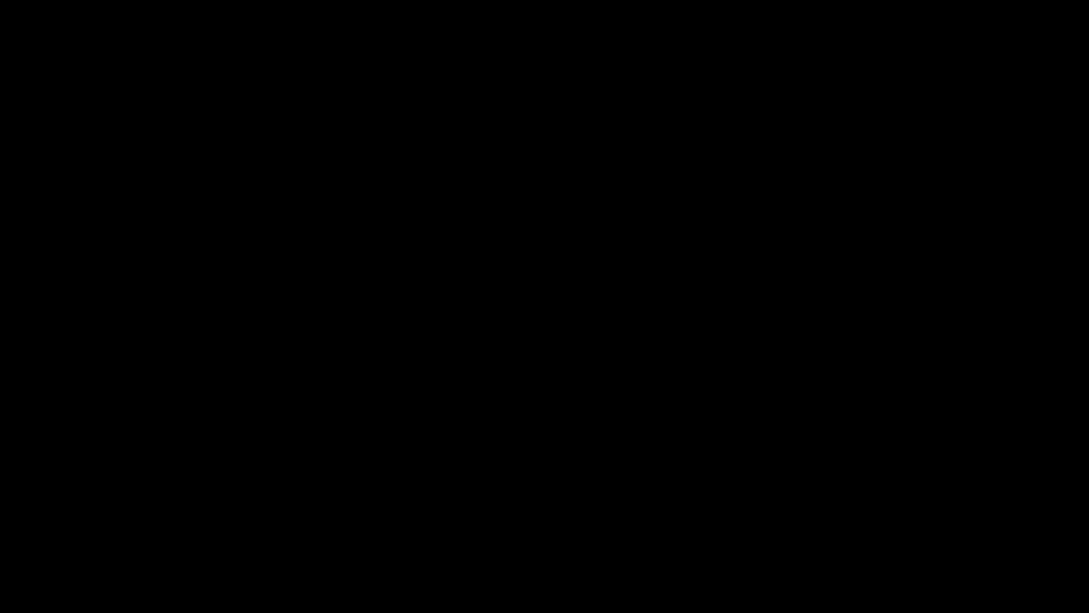